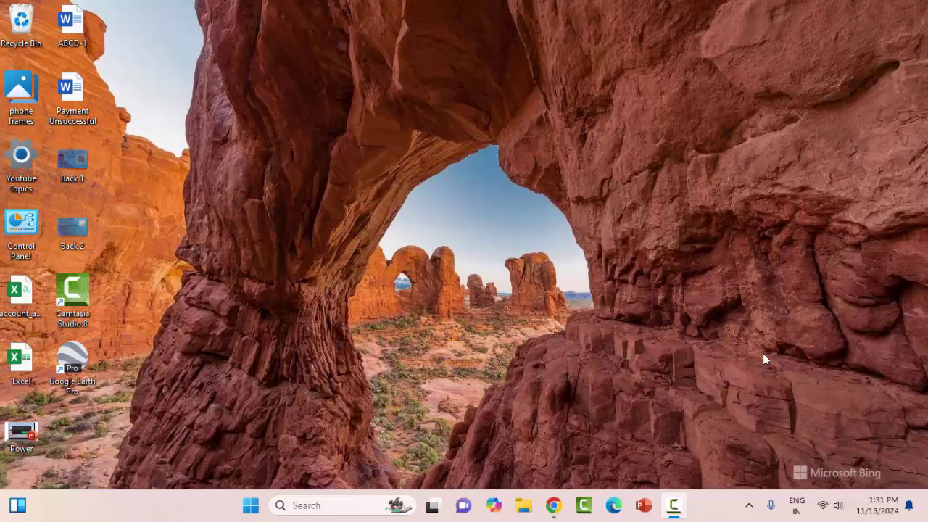
# Open Windows Settings, view the Network and Internet entry among the other system troubleshooters, and close Settings.
pyautogui.click(250, 505)
pyautogui.click(433, 208)
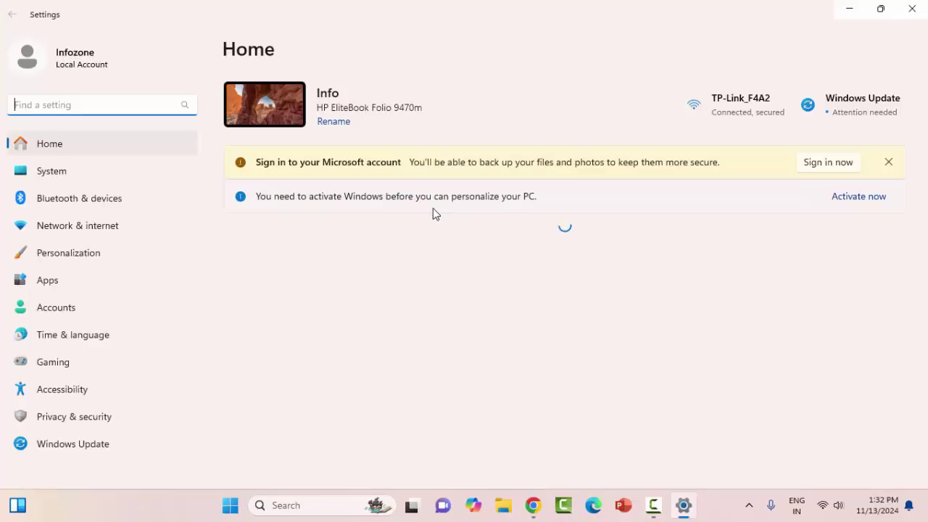
pyautogui.click(54, 177)
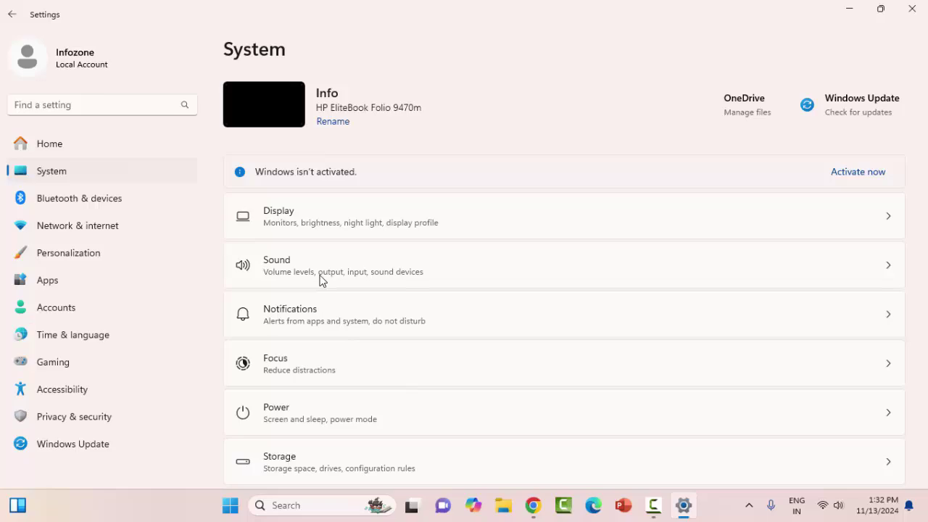
pyautogui.scroll(-5, 323, 283)
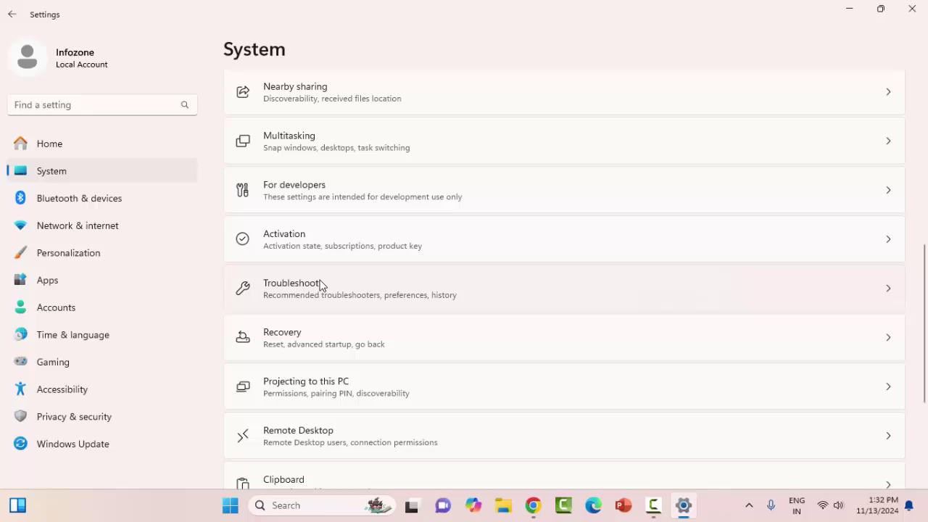
pyautogui.click(321, 285)
pyautogui.click(295, 275)
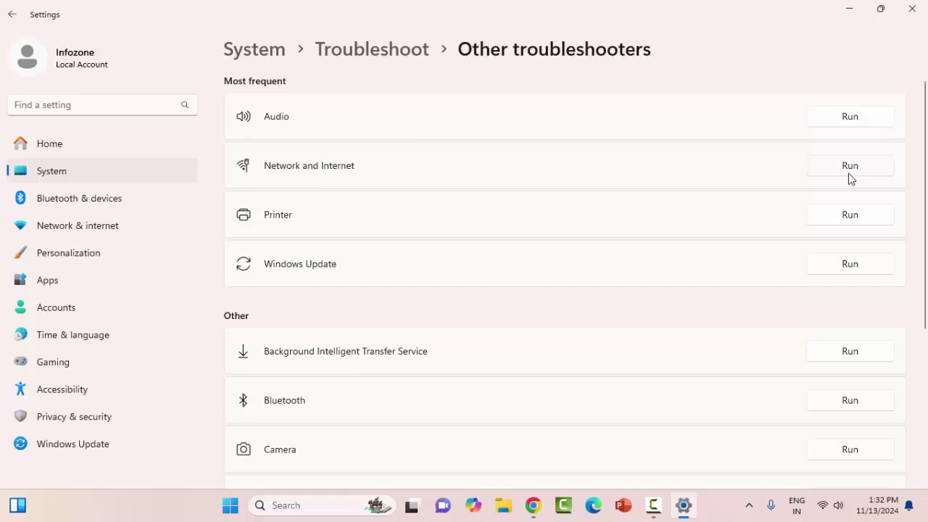
pyautogui.click(917, 12)
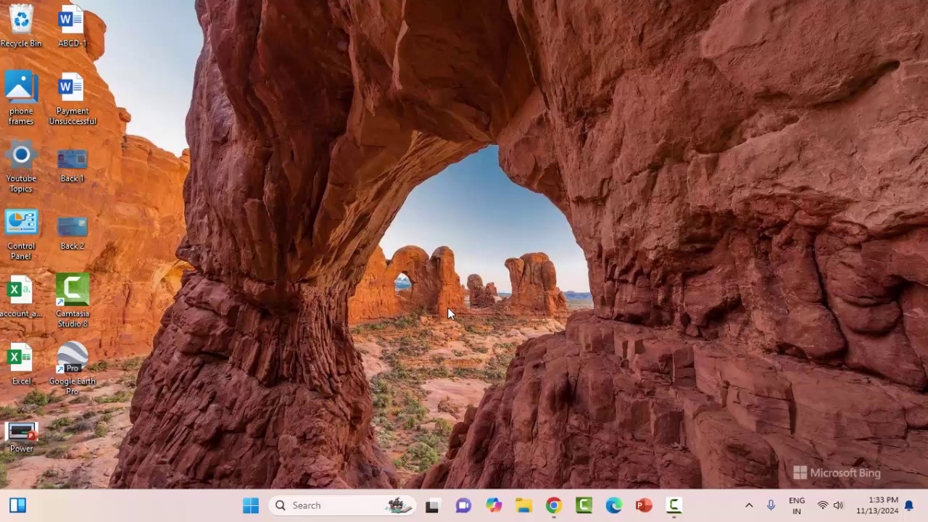
# Reopen Windows Settings, check the VPN connections under the network settings, and return to the network overview.
pyautogui.click(246, 510)
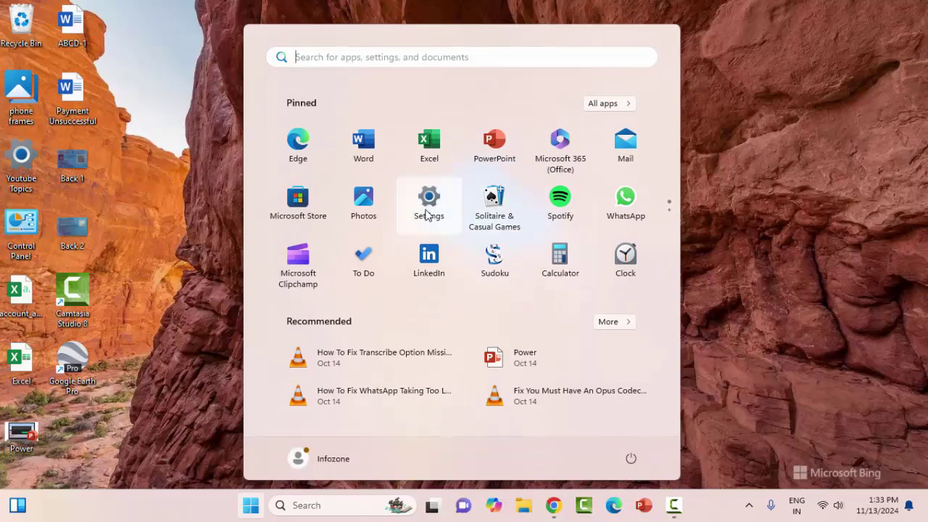
pyautogui.click(428, 216)
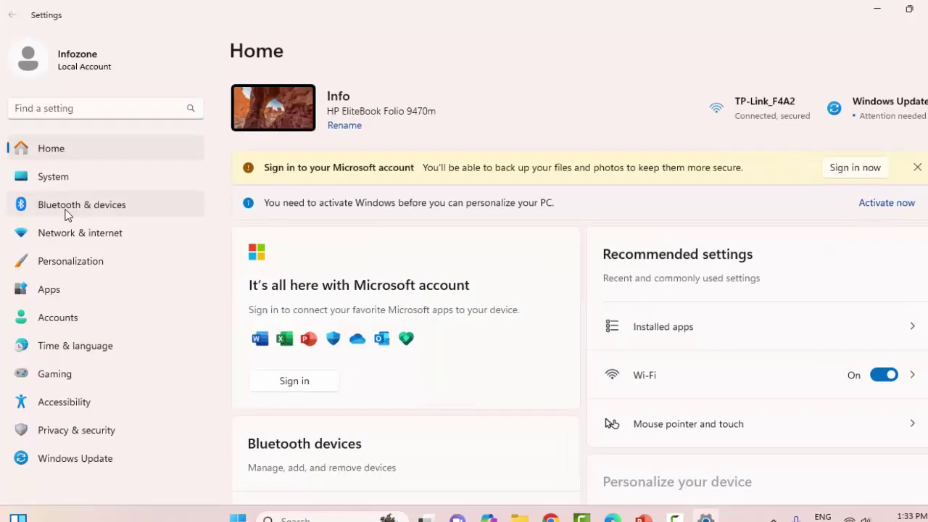
pyautogui.click(103, 328)
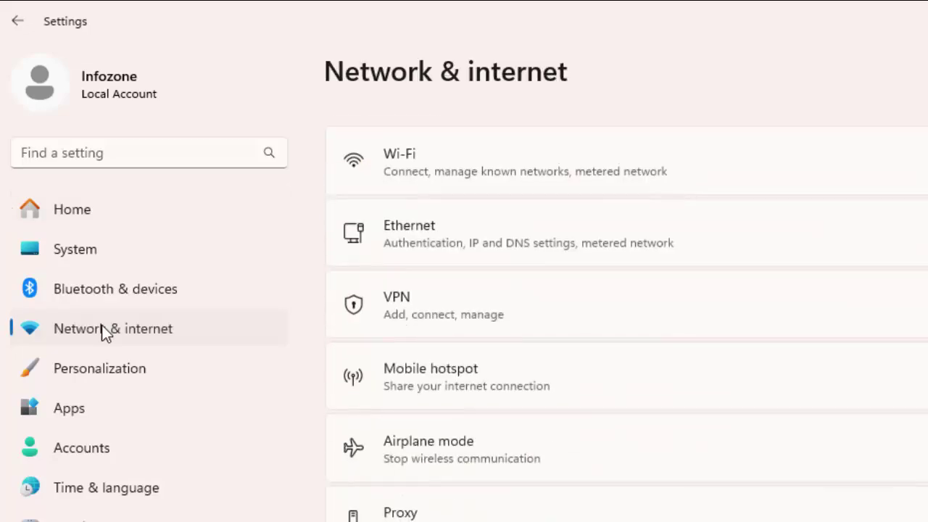
pyautogui.click(410, 420)
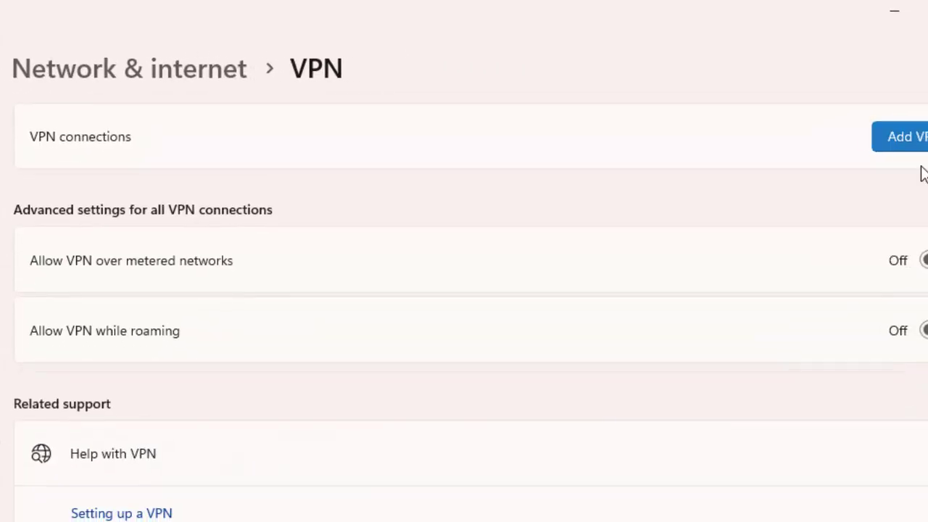
pyautogui.hotkey('alt', 'Left')
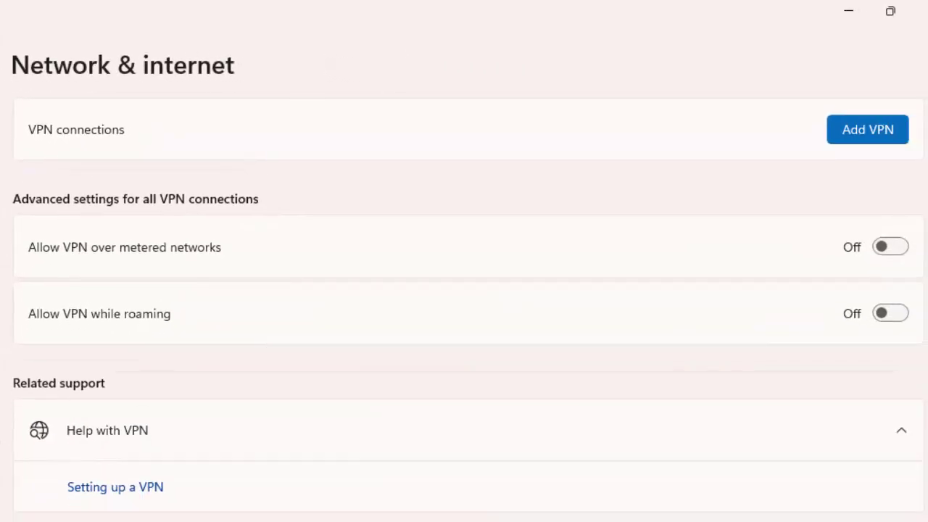
# In the proxy settings, turn automatic detection of settings on and off again, then close Settings.
pyautogui.scroll(-3, 95, 480)
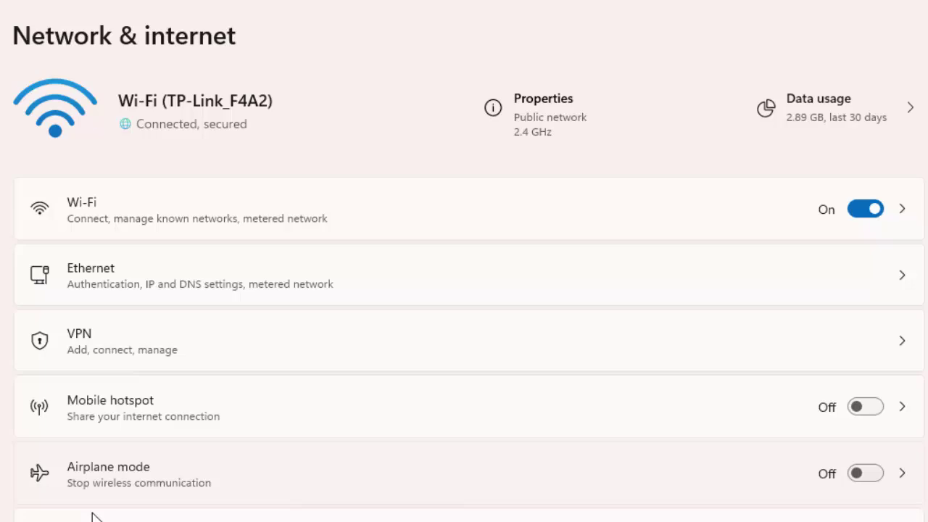
pyautogui.click(95, 438)
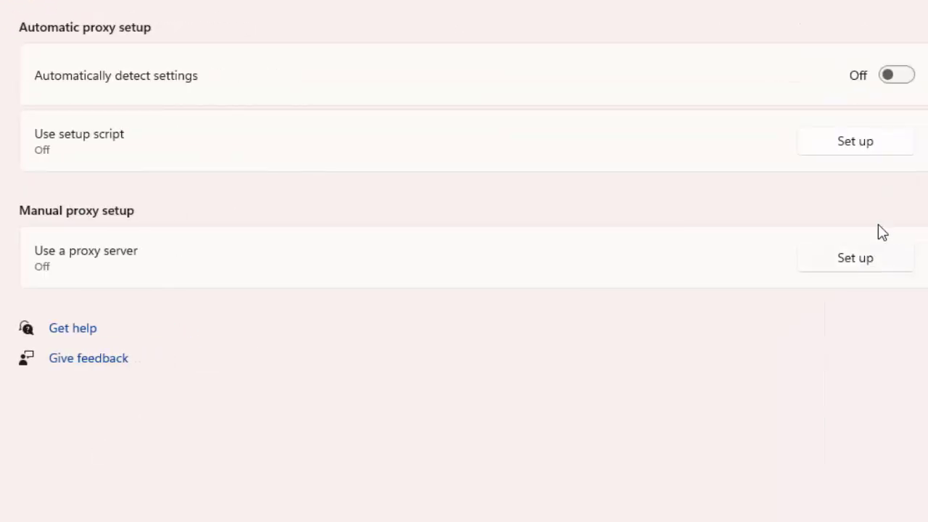
pyautogui.click(898, 75)
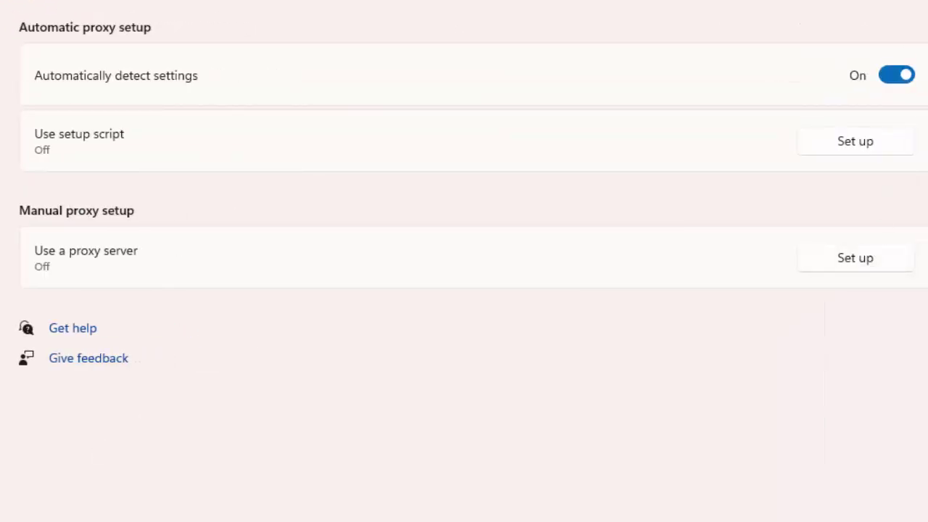
pyautogui.click(890, 77)
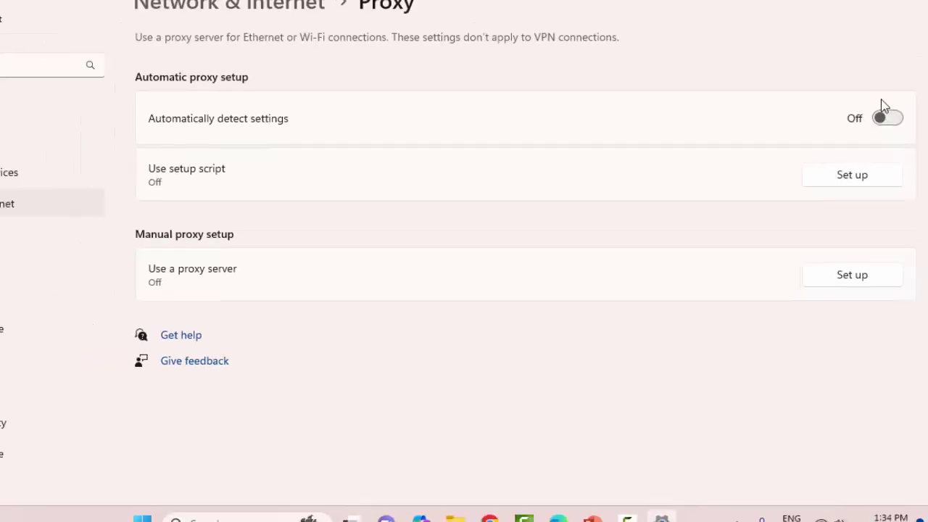
pyautogui.click(912, 10)
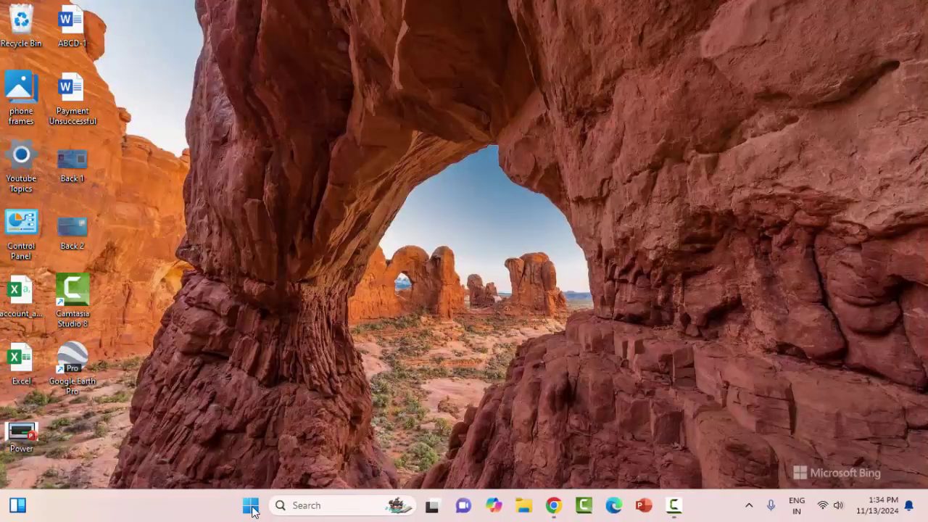
# Find and open Windows Security, view the real-time protection option in the virus and threat protection settings, and close it.
pyautogui.click(251, 508)
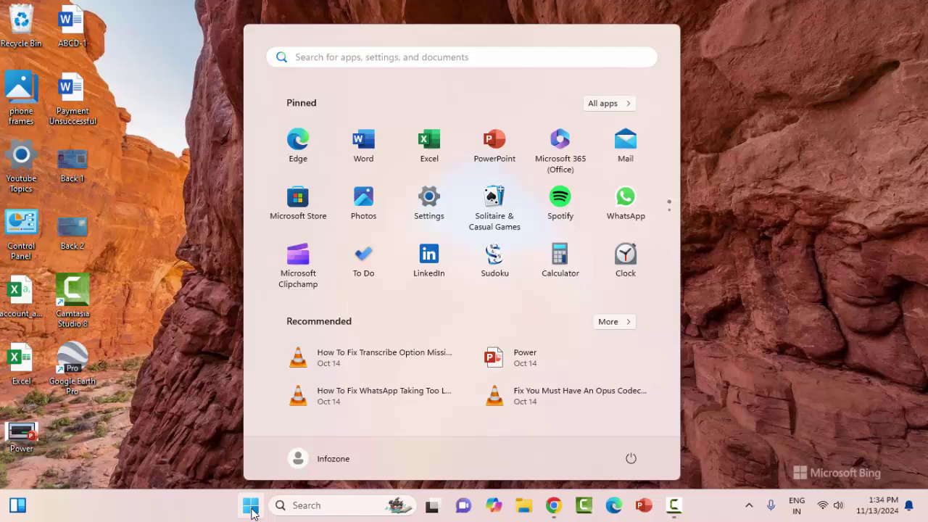
pyautogui.write('s')
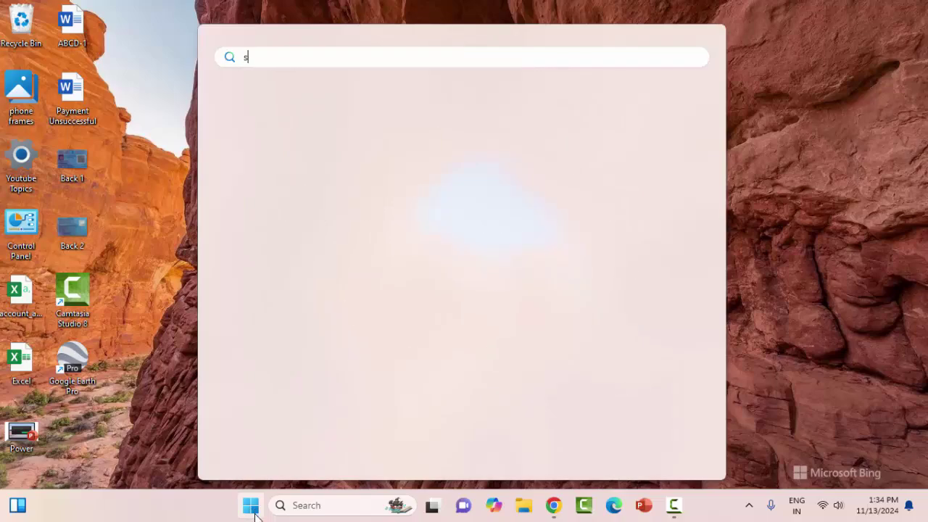
pyautogui.write('indows security')
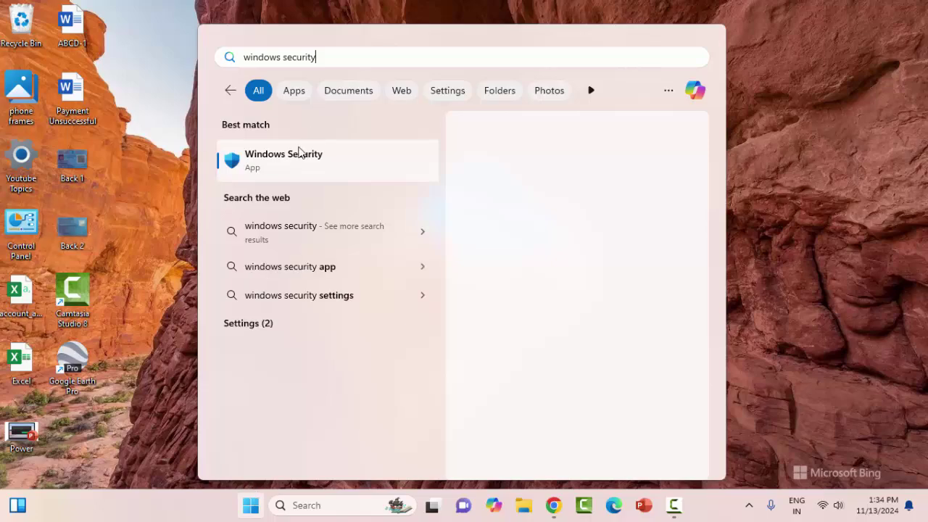
pyautogui.click(276, 161)
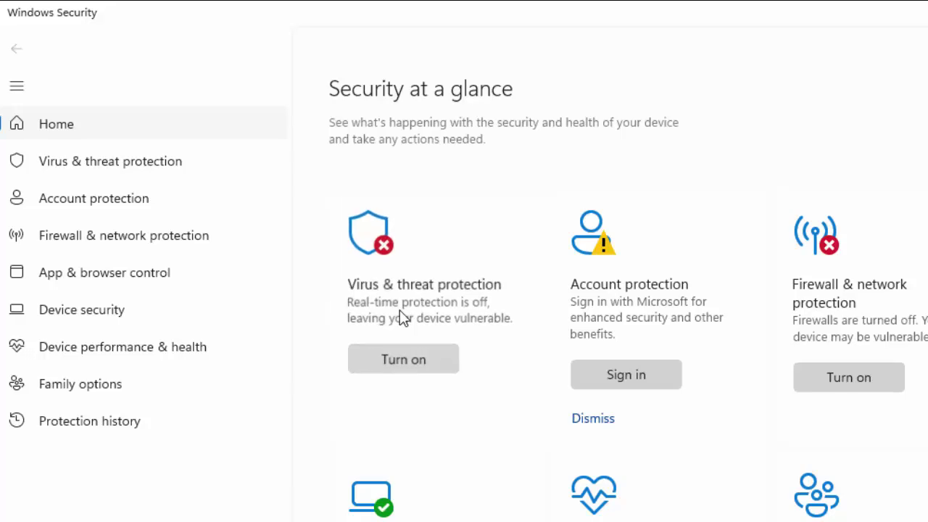
pyautogui.click(399, 311)
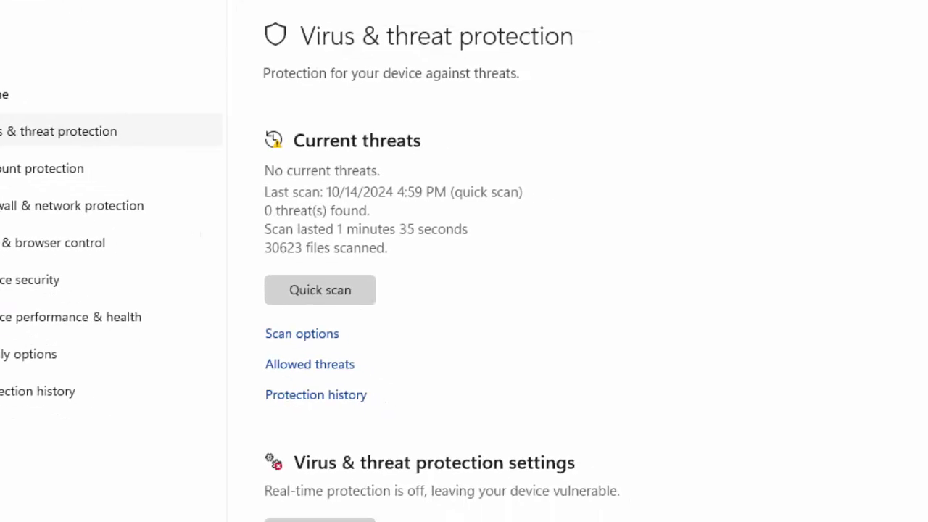
pyautogui.click(99, 479)
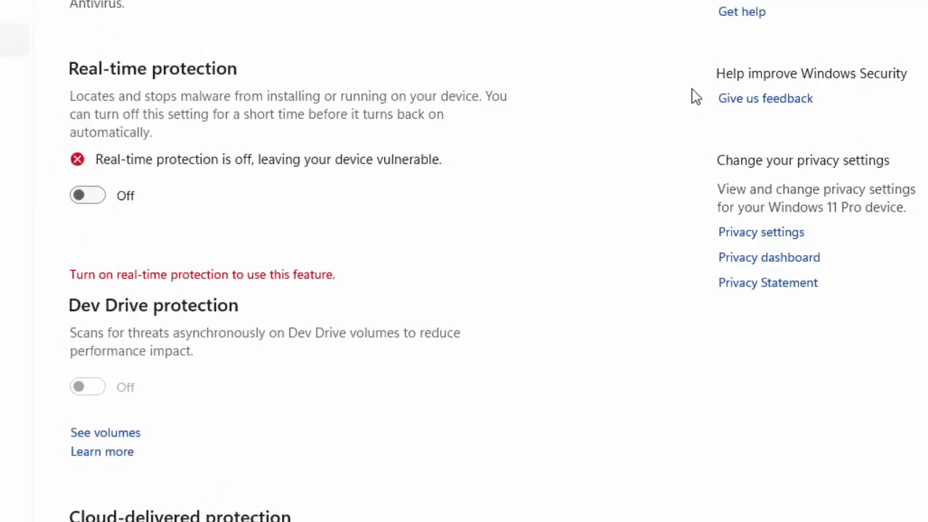
pyautogui.click(905, 8)
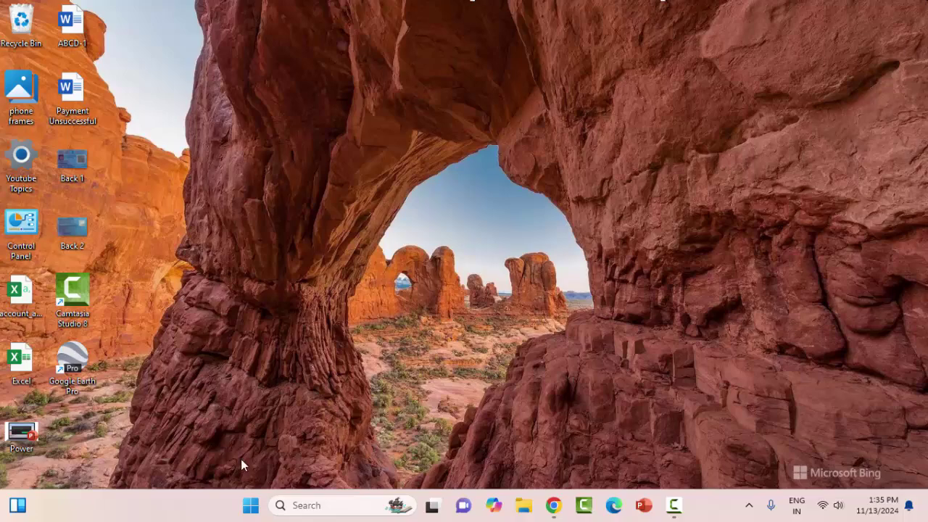
# Search for Disk Cleanup, open it, and scan drive C: for files that can be removed.
pyautogui.click(251, 505)
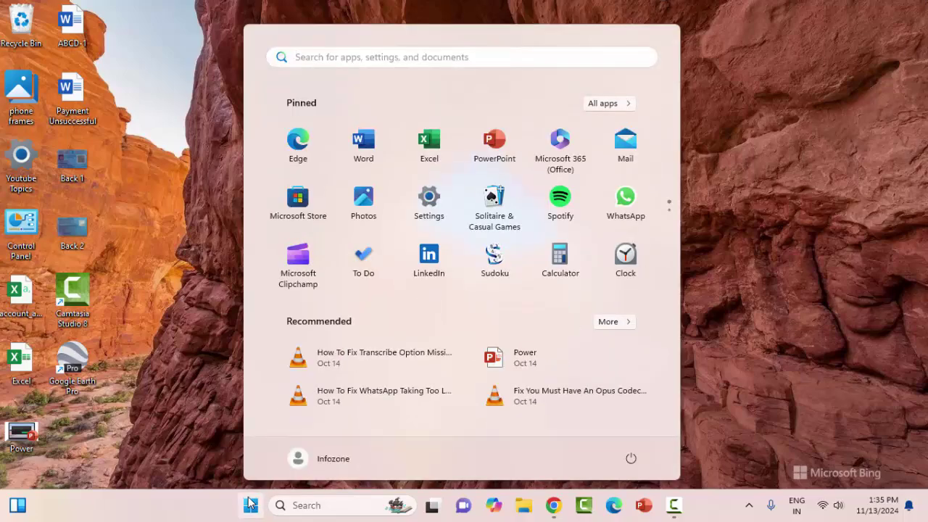
pyautogui.click(251, 503)
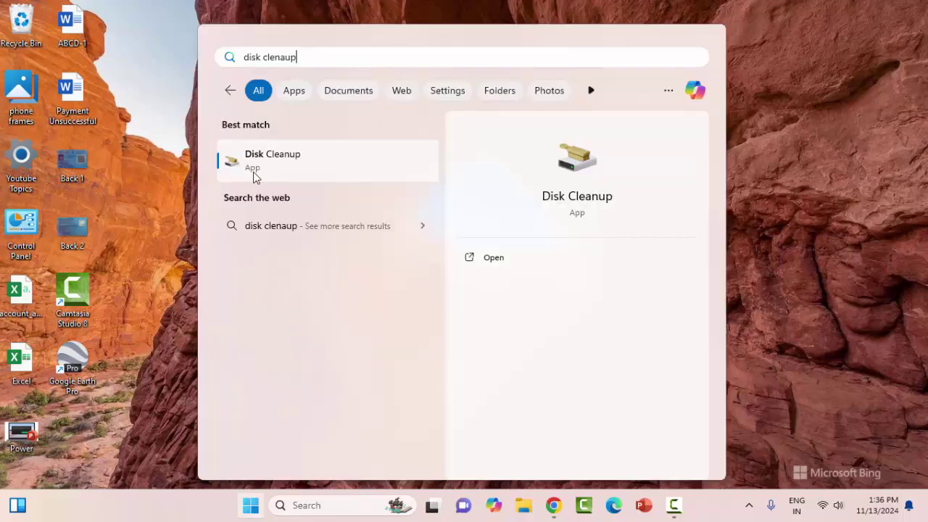
pyautogui.click(276, 177)
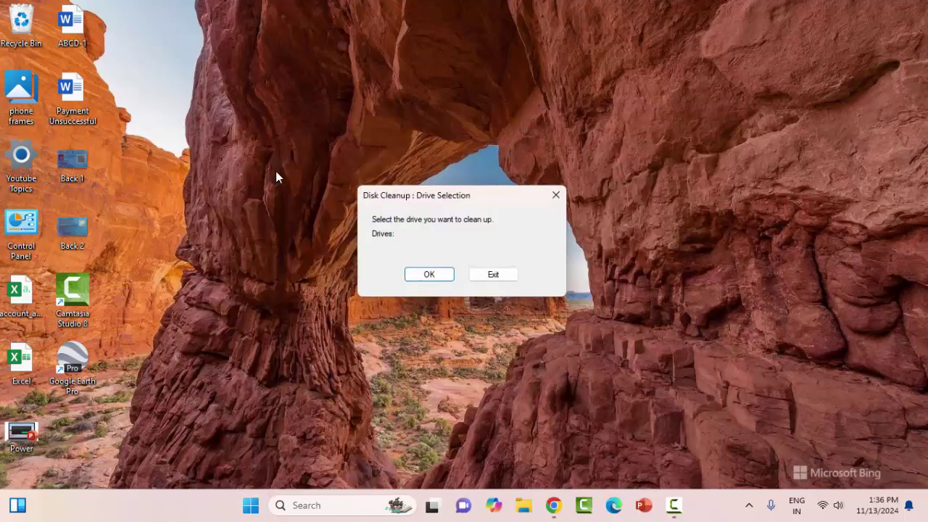
pyautogui.click(424, 276)
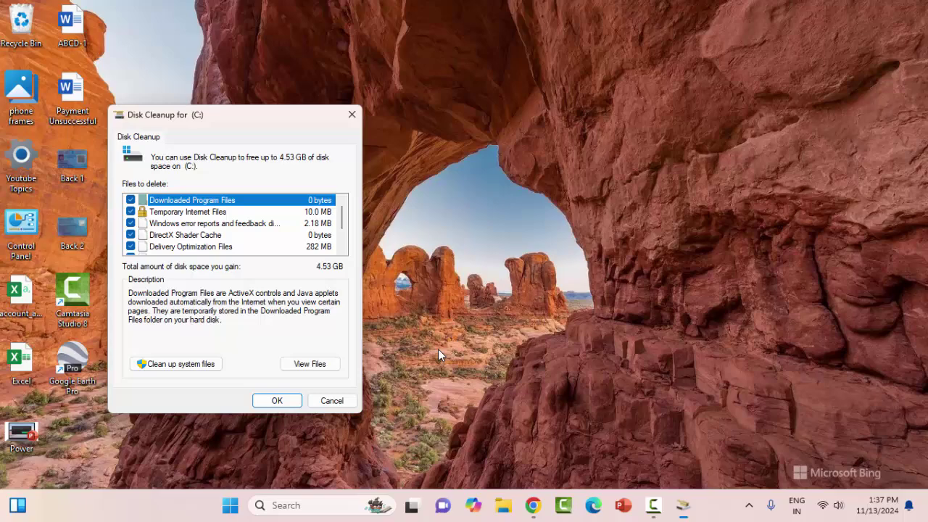
# Keep Downloaded Program Files selected for deletion and rescan drive C: with system files included in the cleanup.
pyautogui.click(131, 201)
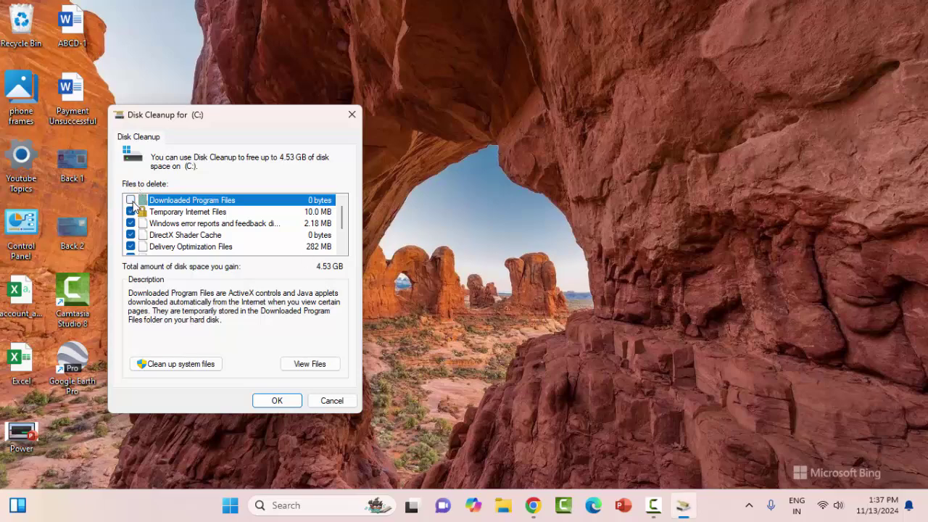
pyautogui.click(131, 201)
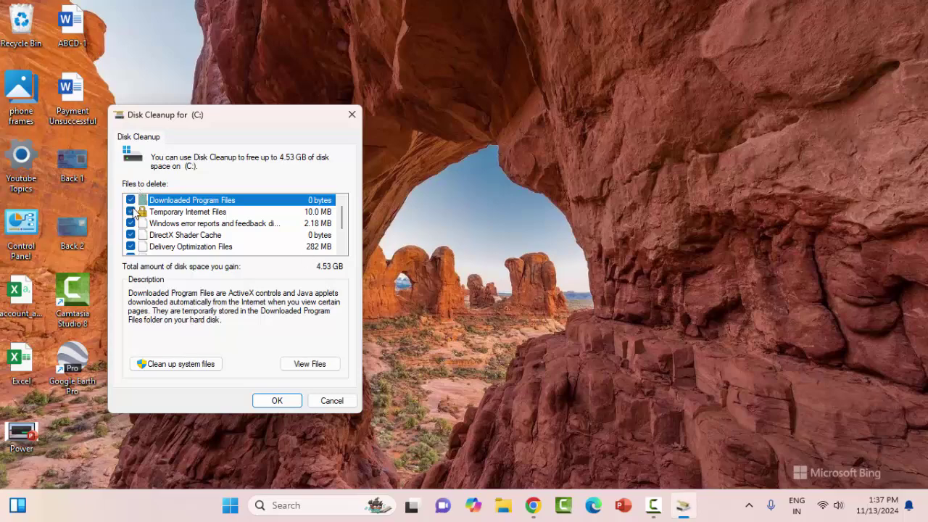
pyautogui.click(172, 364)
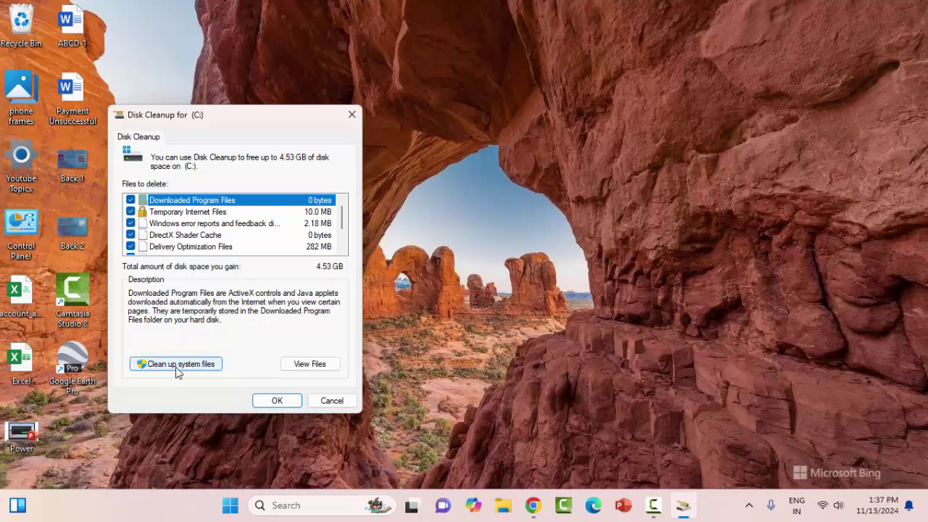
pyautogui.click(177, 368)
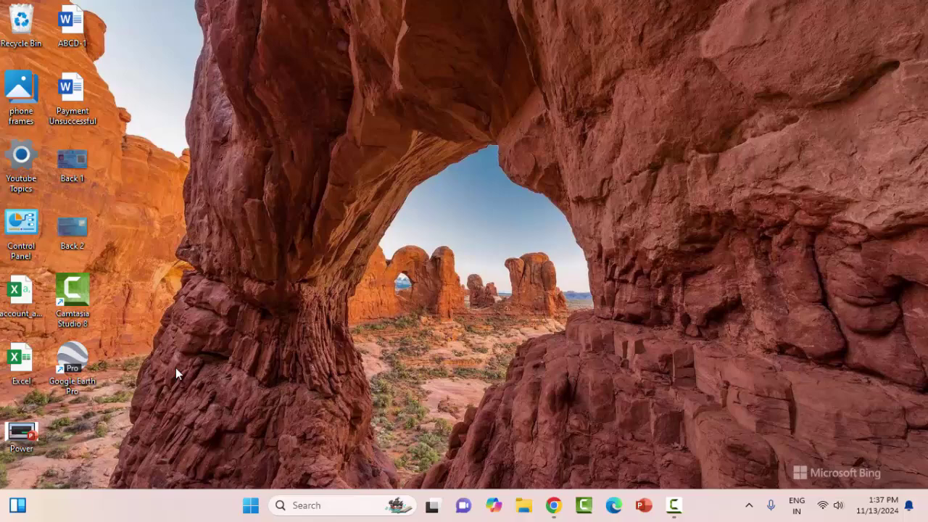
pyautogui.click(449, 277)
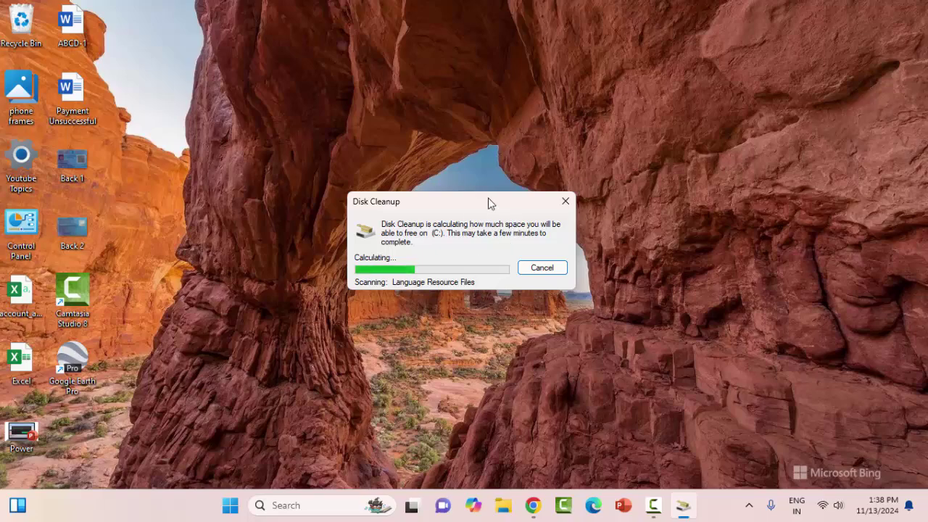
# Keep Microsoft Defender Antivirus files selected and permanently delete all the checked files from drive C:.
pyautogui.click(42, 111)
pyautogui.click(41, 111)
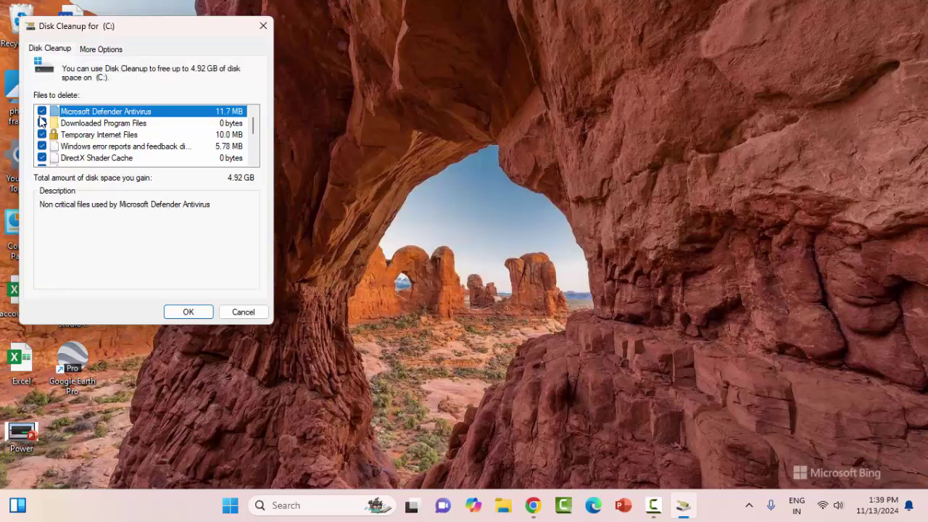
pyautogui.click(188, 312)
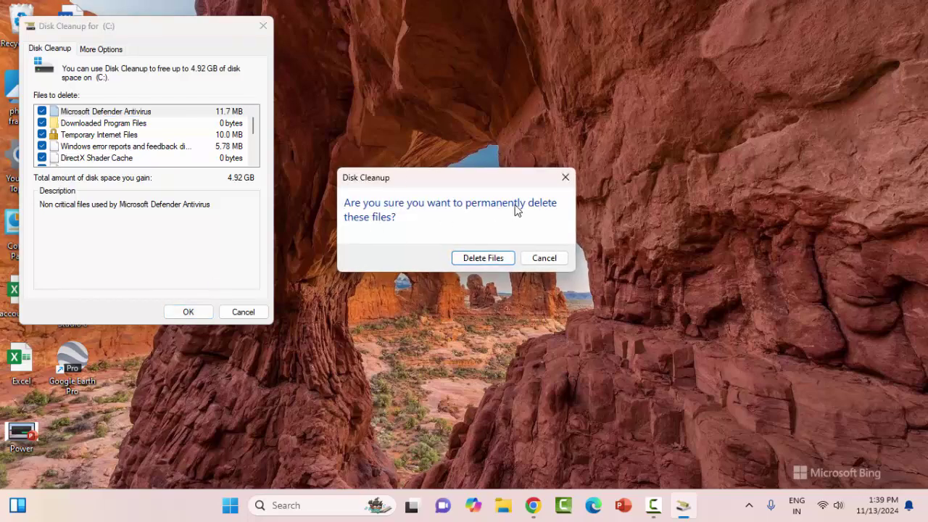
pyautogui.click(483, 258)
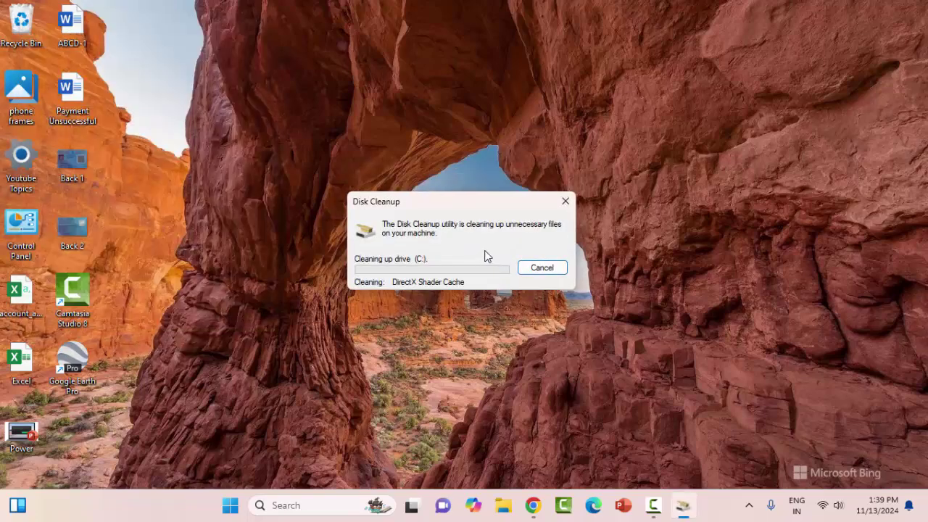